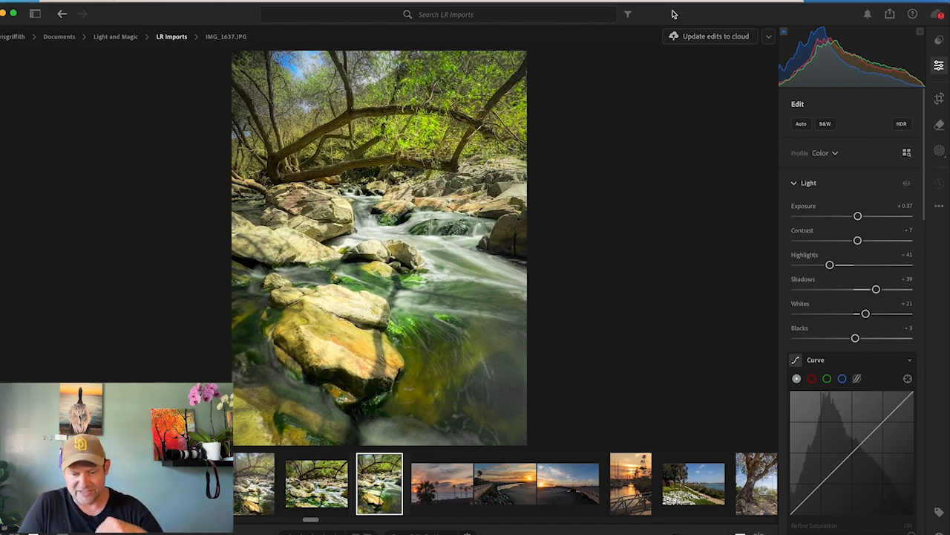
Collapse the Light and Color sections and look over the Effects, Detail and Optics settings
scroll(854, 241, down, 2)
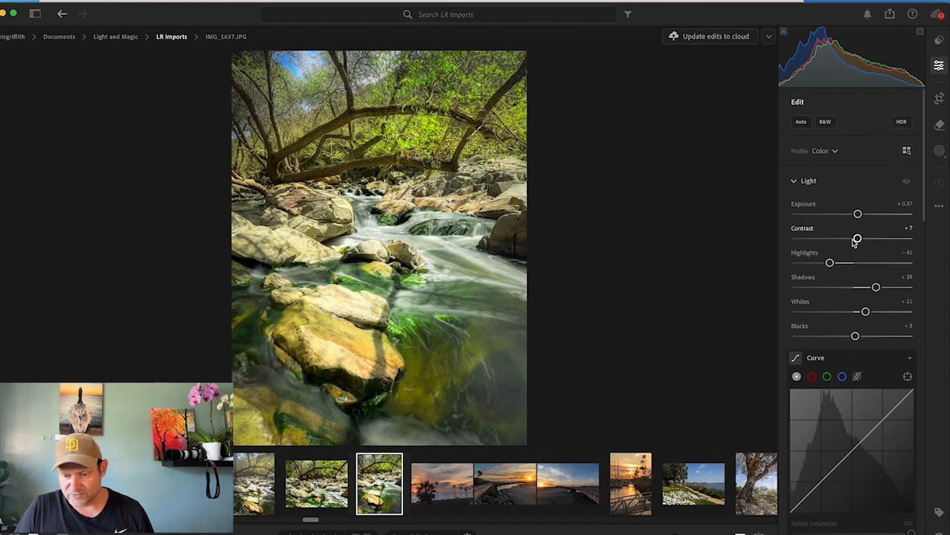
scroll(854, 243, up, 2)
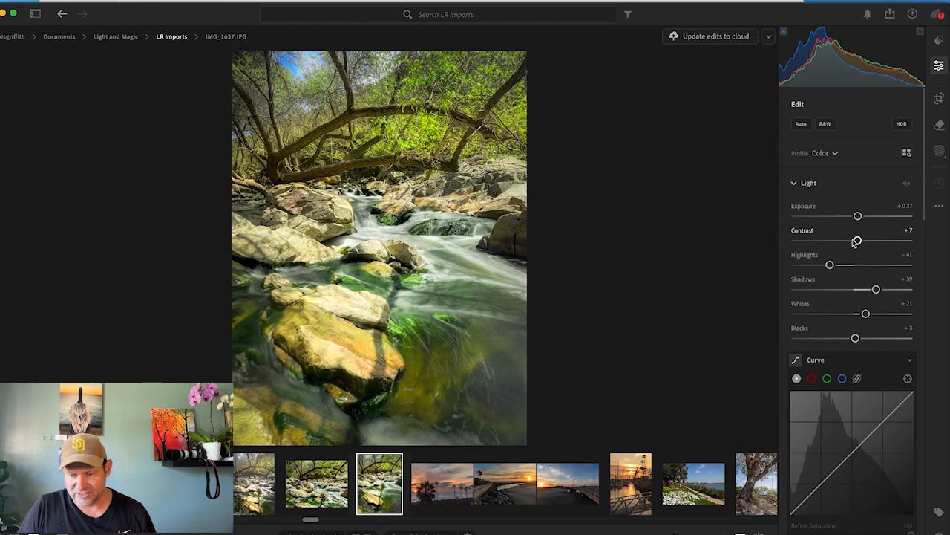
scroll(854, 239, down, 1)
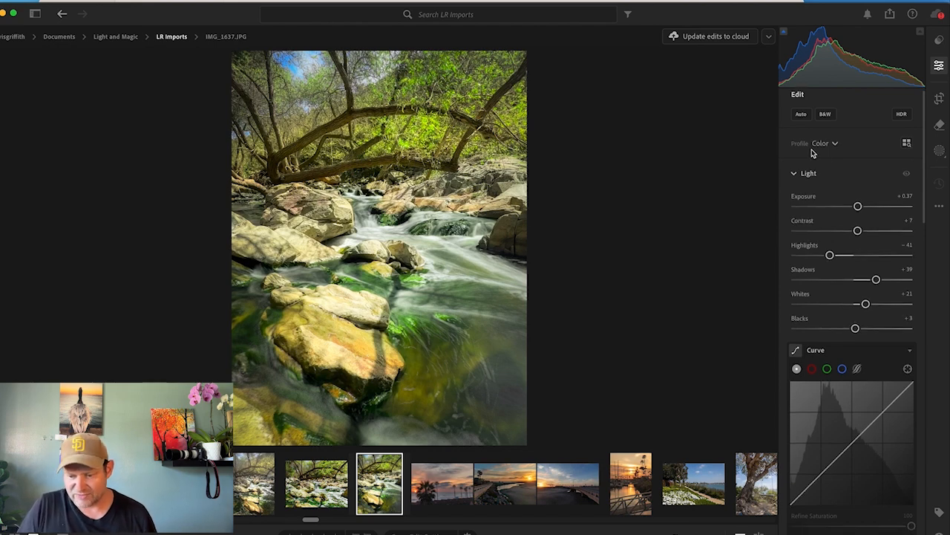
click(793, 175)
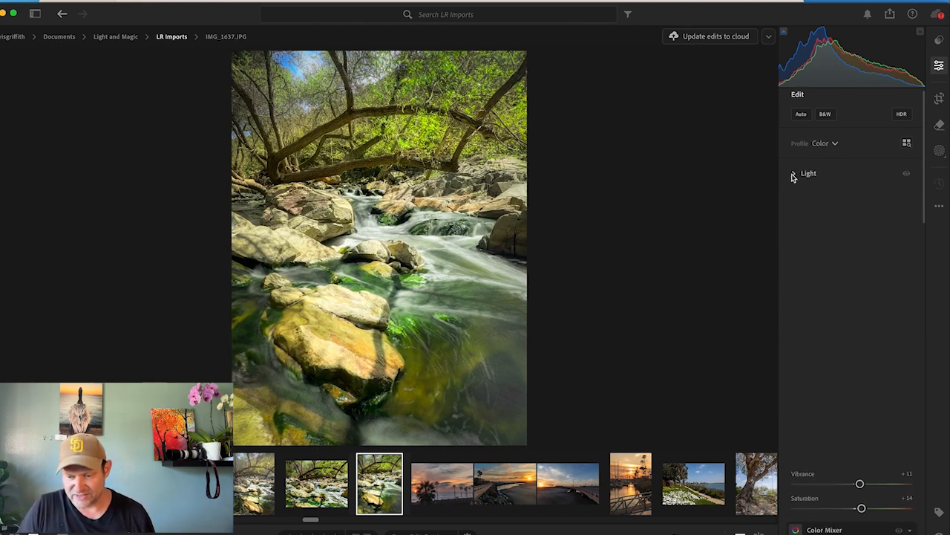
click(794, 206)
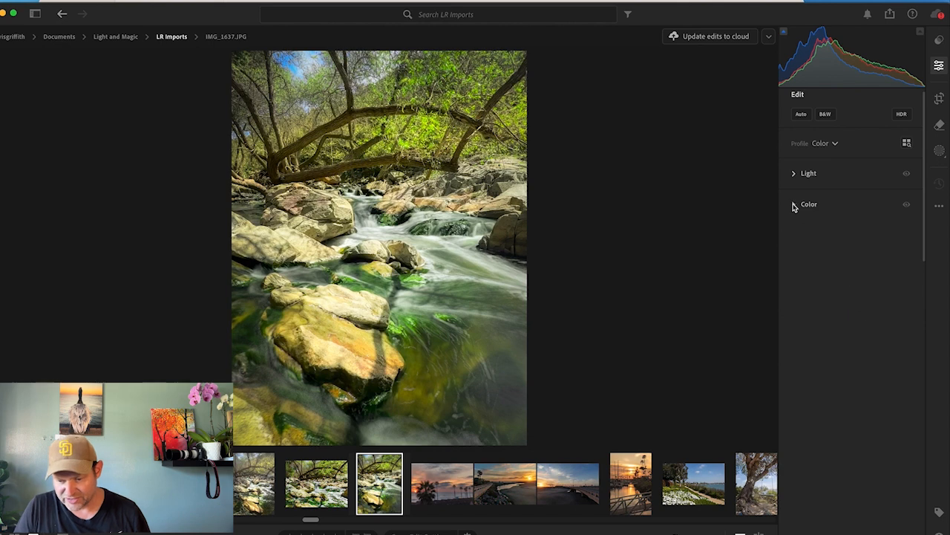
scroll(812, 308, down, 1)
scroll(812, 309, down, 10)
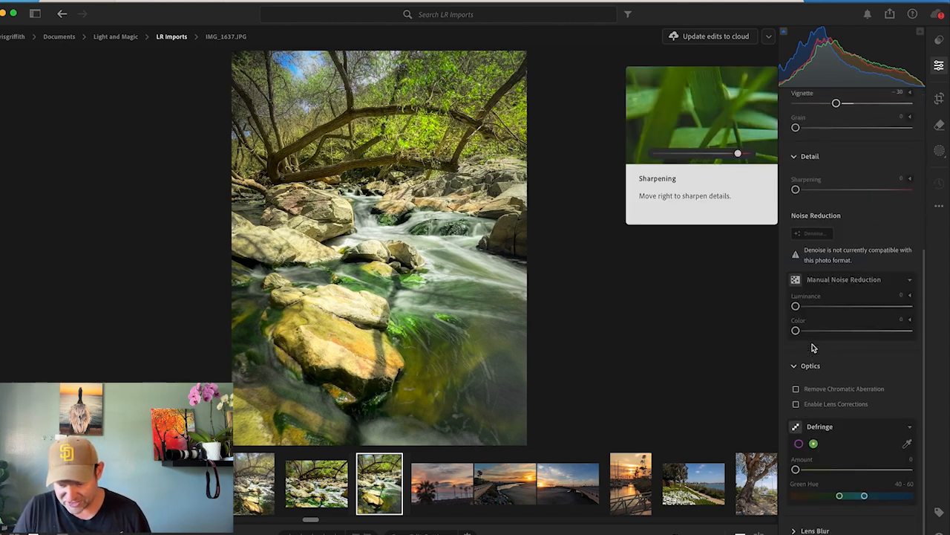
scroll(812, 346, up, 11)
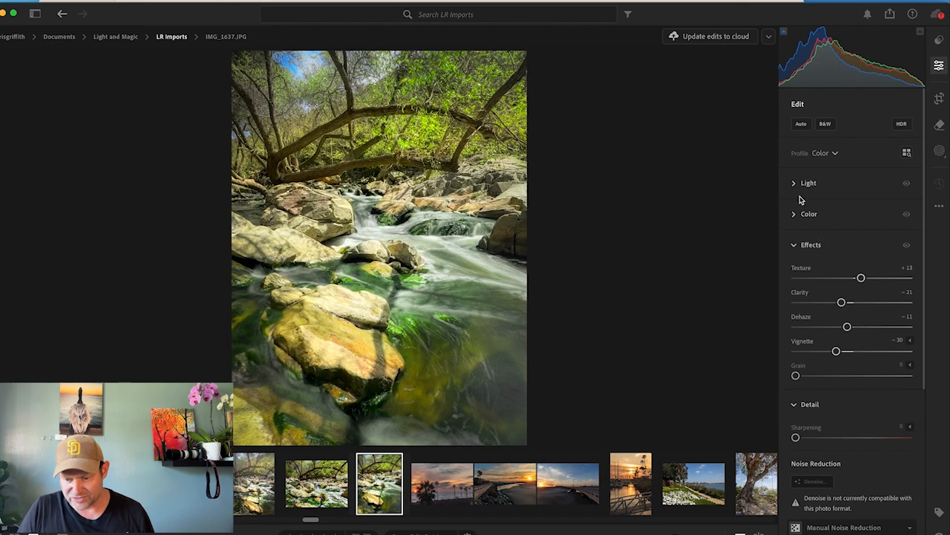
Expand the Light and Color sections again and review the curve, white balance, Color Mixer and Color Grading settings
click(793, 184)
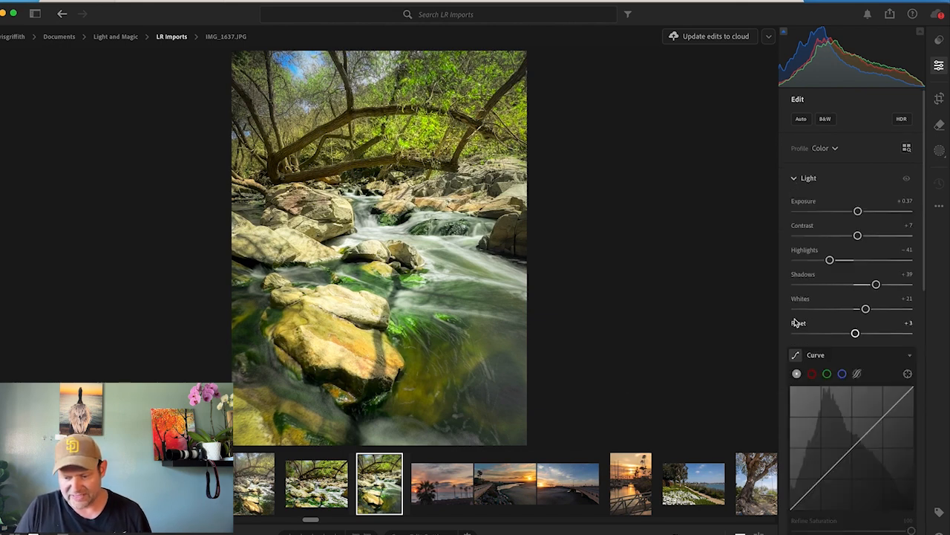
scroll(795, 323, down, 7)
click(796, 350)
scroll(817, 367, down, 10)
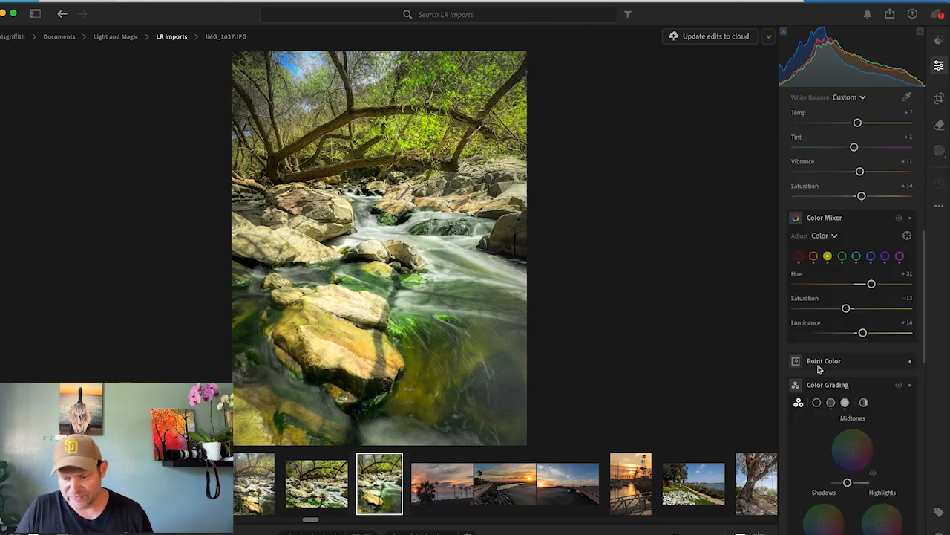
scroll(818, 369, up, 2)
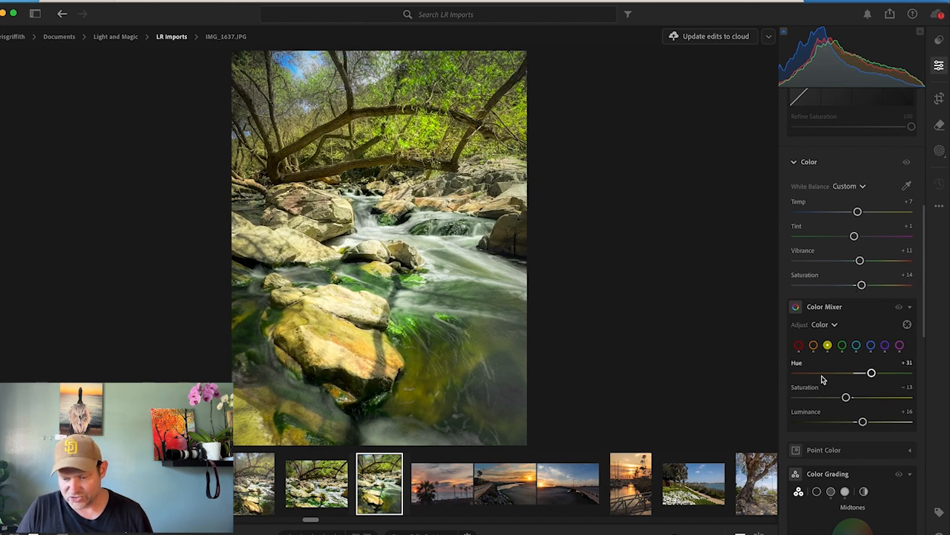
scroll(826, 390, up, 3)
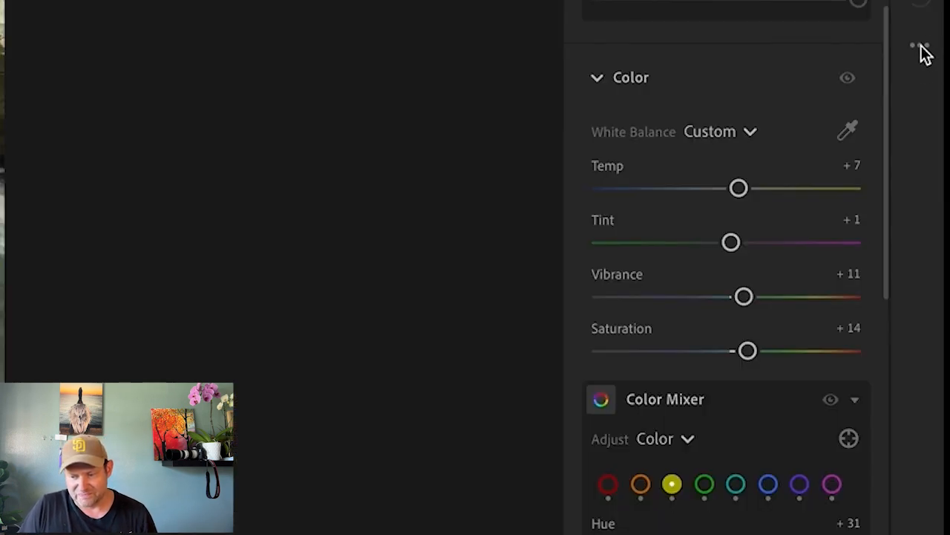
Turn on the display of the Color Calibration controls and bring up their primary color settings
click(920, 50)
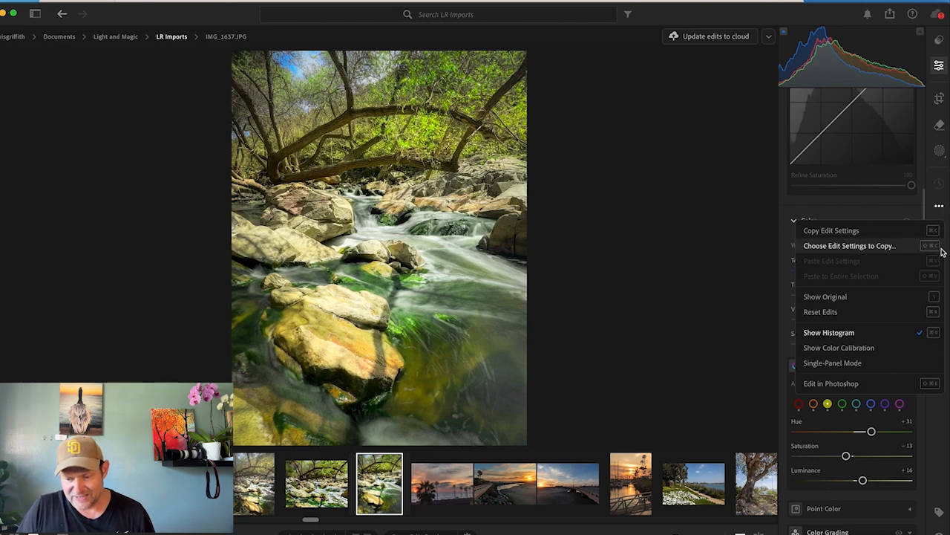
click(839, 352)
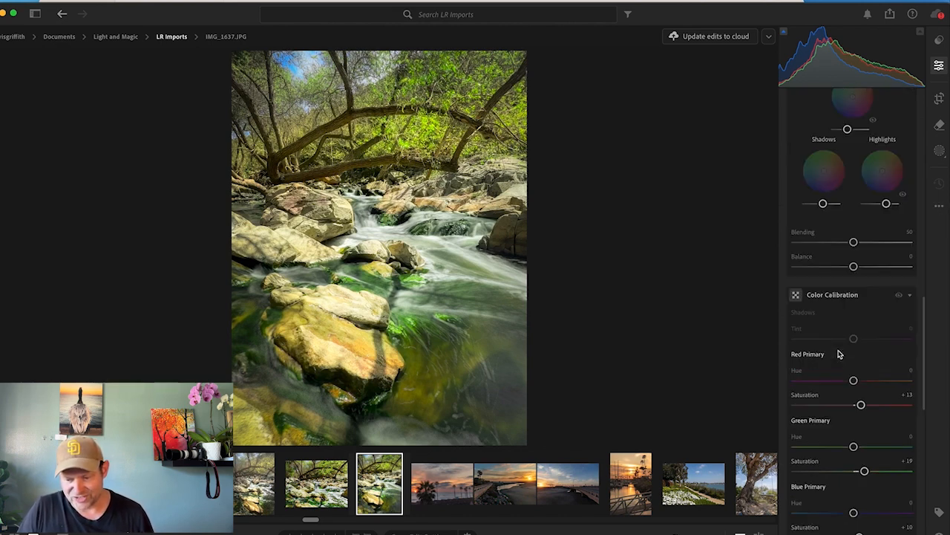
scroll(859, 354, down, 3)
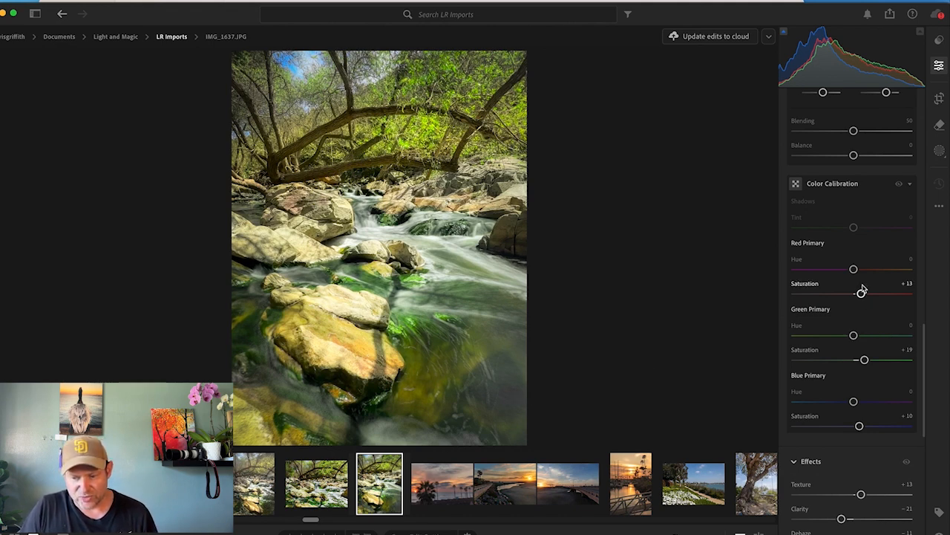
In Color Calibration, set the primary saturations to red +15, green +9 and blue +11
drag(861, 295, 861, 315)
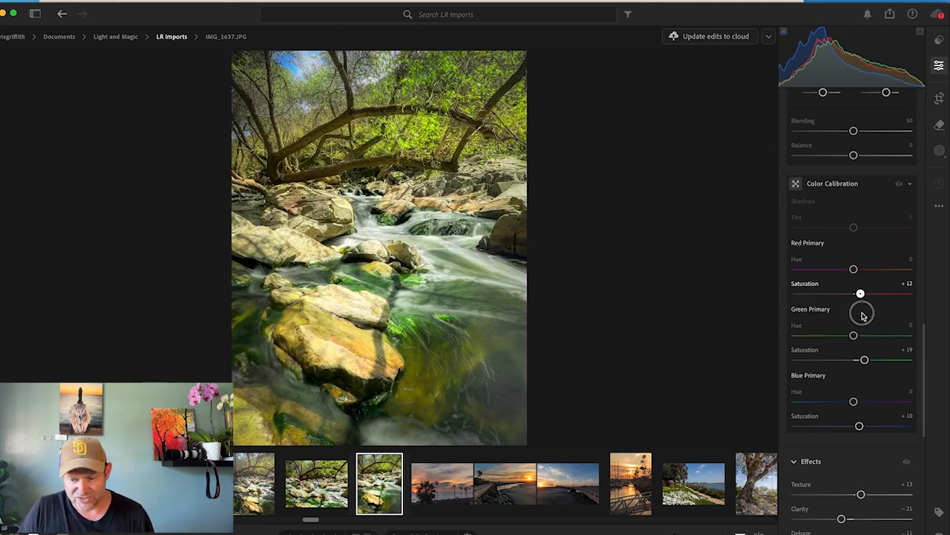
mouse_move(864, 361)
mouse_down()
mouse_move(830, 361)
mouse_move(894, 357)
mouse_move(876, 360)
mouse_up()
mouse_move(860, 429)
mouse_down()
mouse_move(832, 427)
mouse_move(859, 431)
mouse_up()
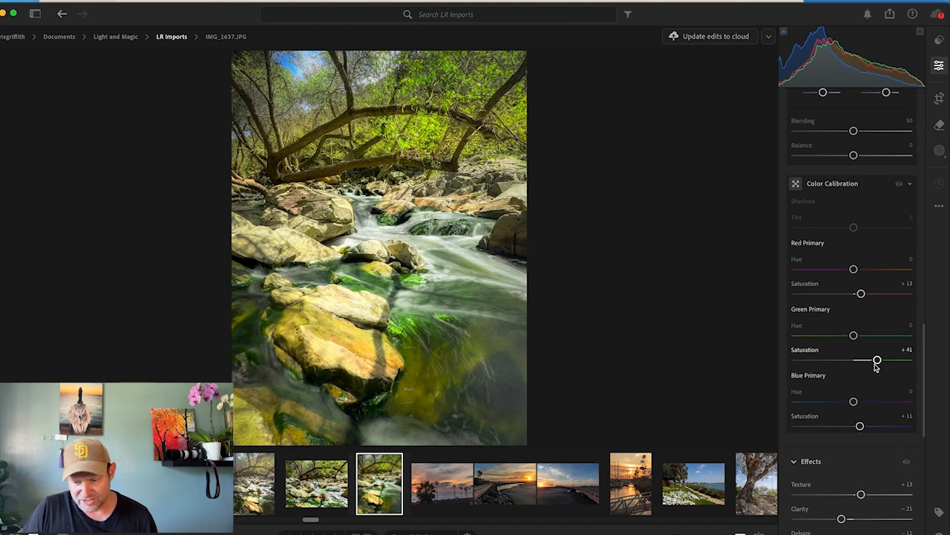
drag(877, 362, 857, 365)
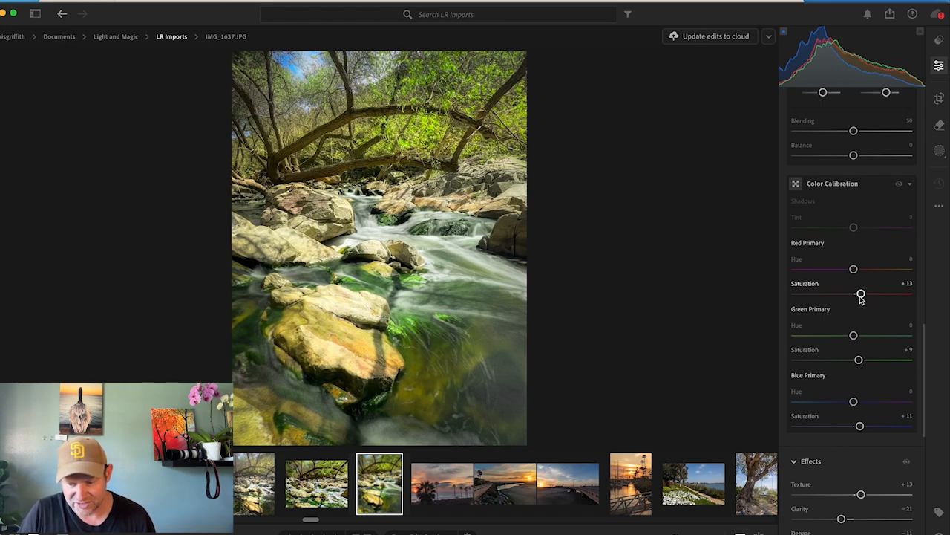
mouse_move(861, 294)
mouse_down()
mouse_move(842, 297)
mouse_move(862, 300)
mouse_up()
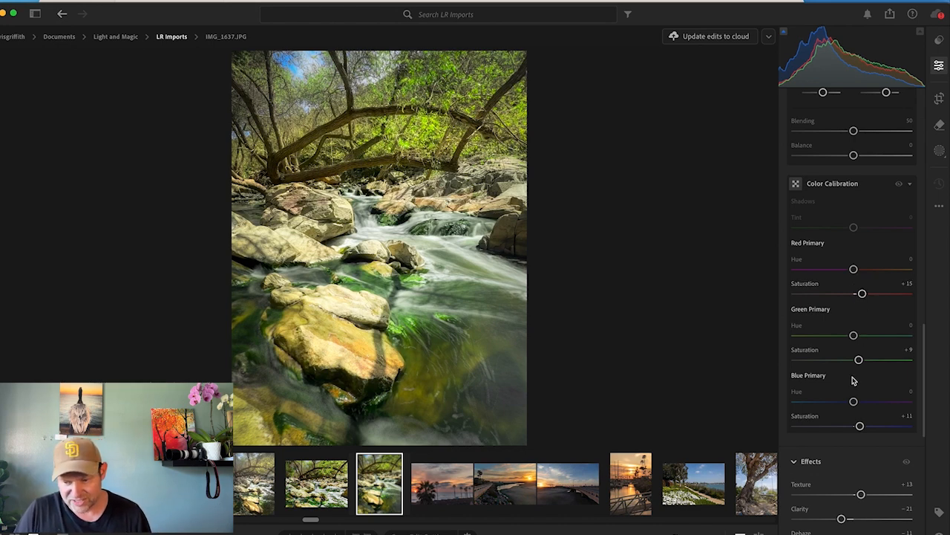
In the Color Mixer, fully desaturate the red, orange and yellow channels to −100
scroll(853, 380, down, 10)
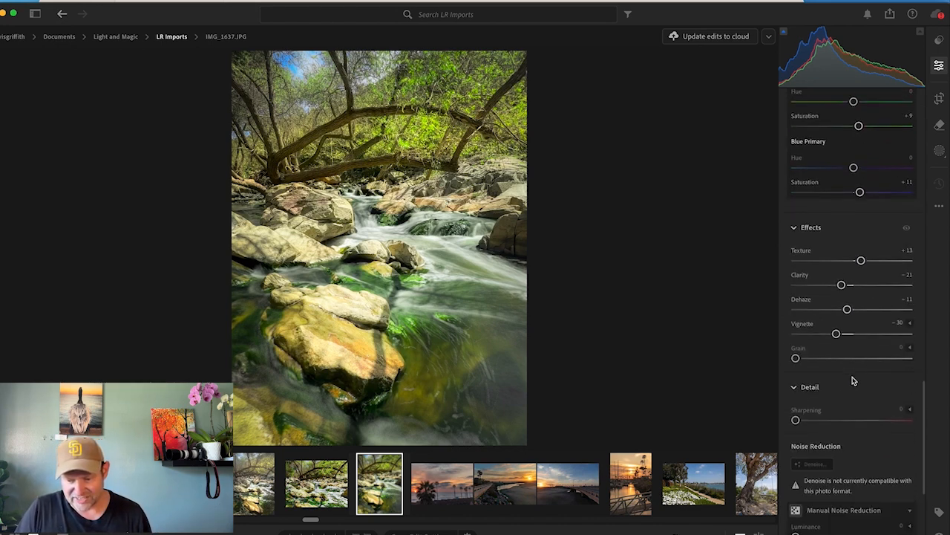
scroll(852, 380, down, 4)
scroll(852, 381, up, 10)
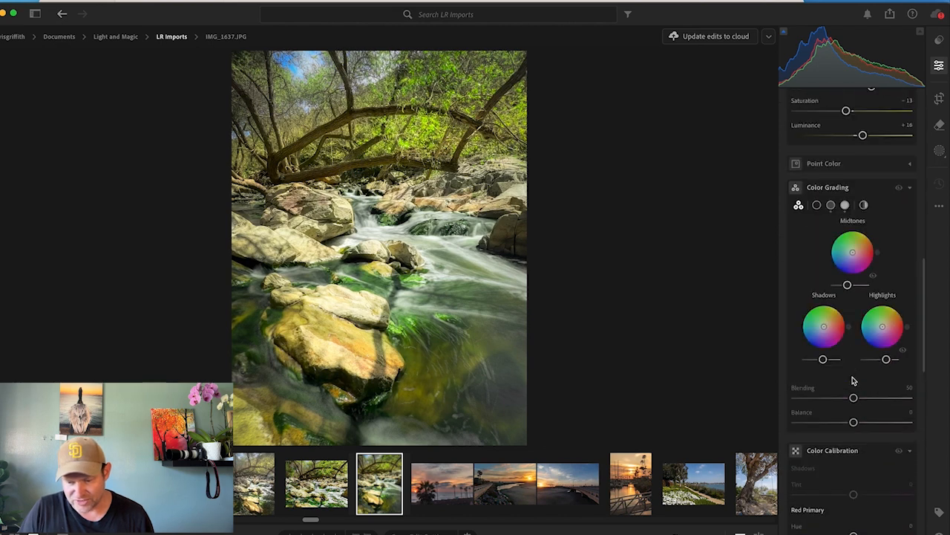
scroll(853, 380, up, 2)
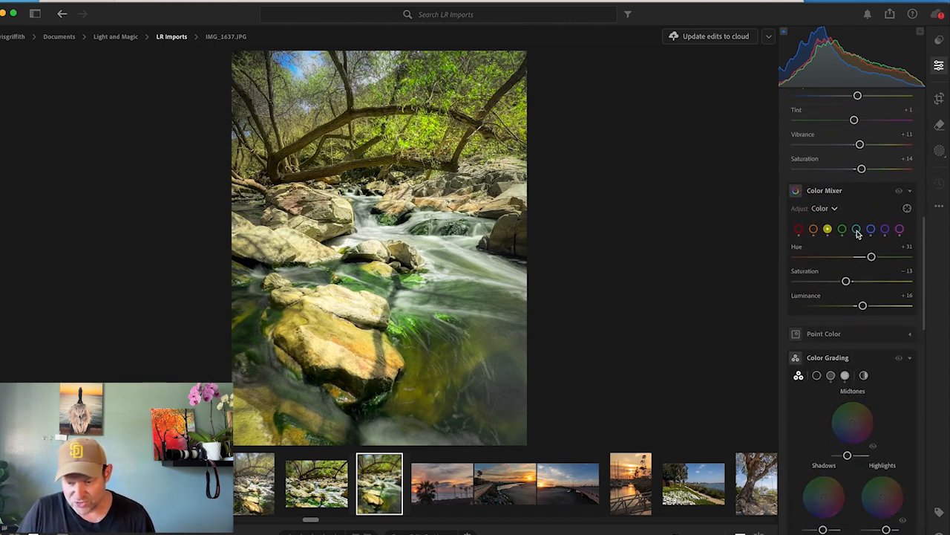
click(799, 230)
drag(853, 280, 775, 282)
click(814, 229)
click(828, 229)
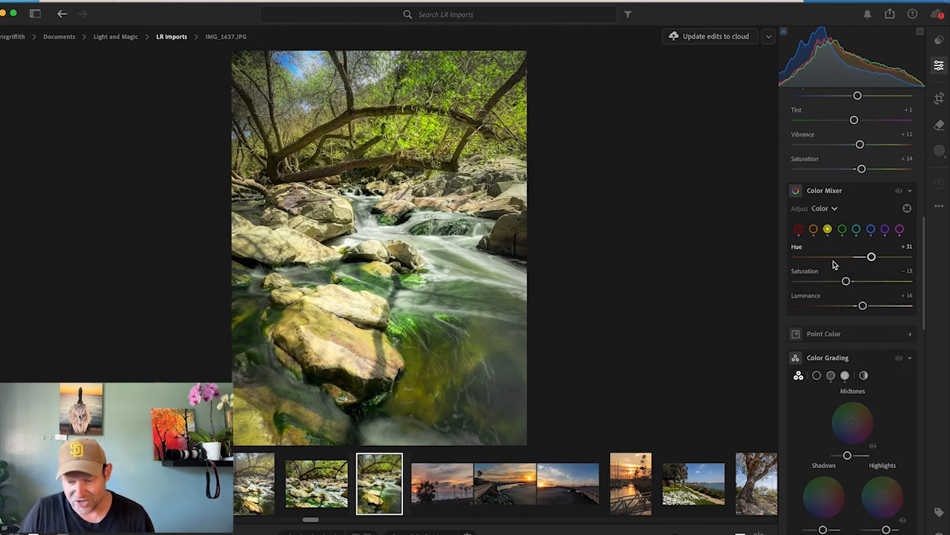
drag(846, 281, 775, 280)
Fully desaturate the green, aqua, blue, purple and magenta channels in the Color Mixer to −100
click(842, 229)
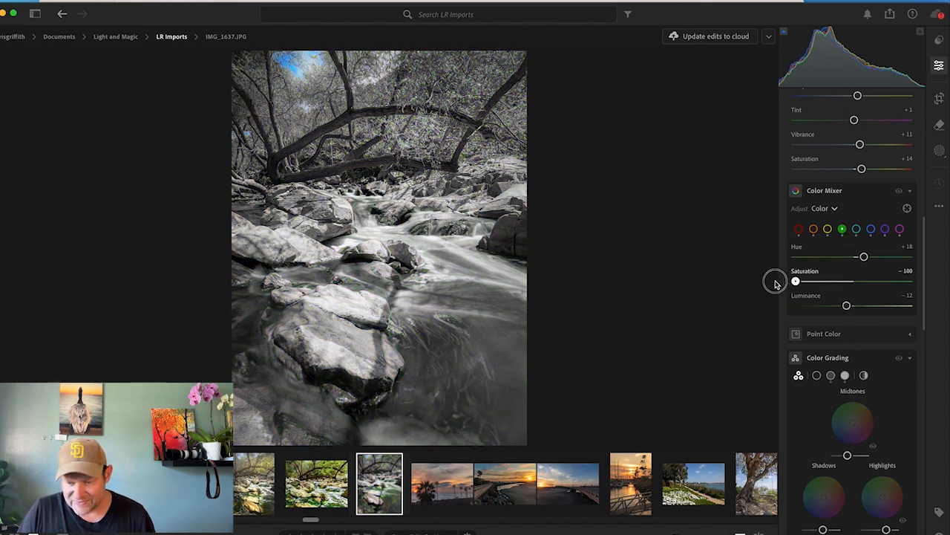
click(856, 229)
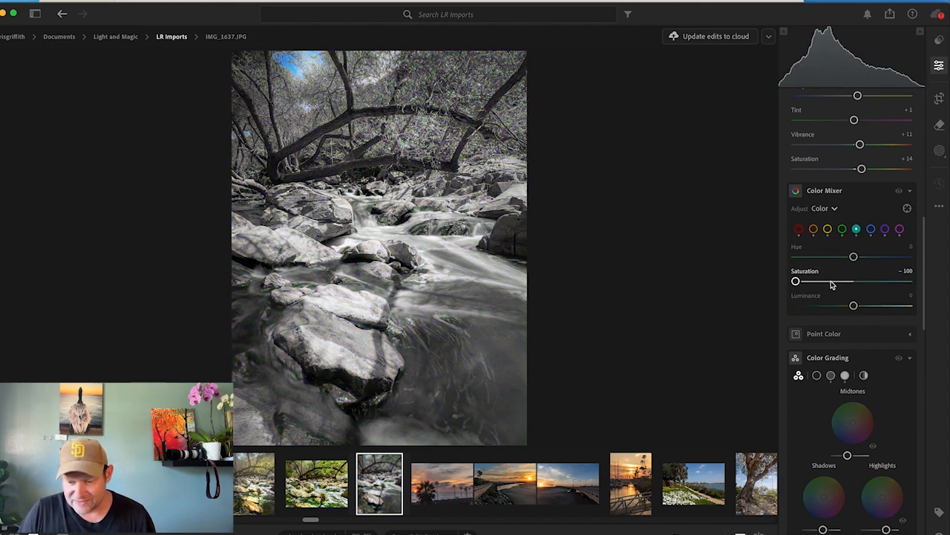
click(871, 229)
drag(842, 282, 773, 286)
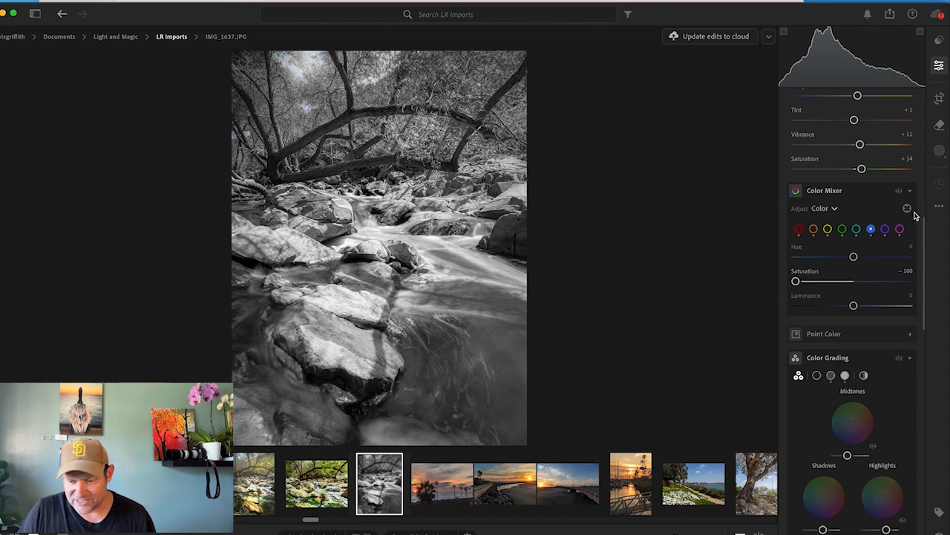
click(886, 230)
drag(842, 282, 790, 282)
click(899, 230)
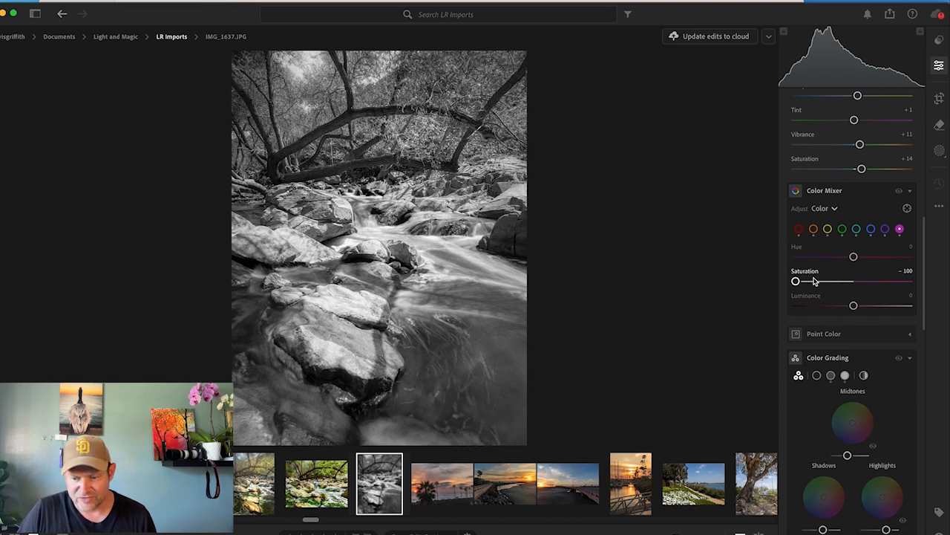
Bring the color back in the Color Mixer's warm and green channels, with saturation at −12 for yellow and +8 for green
click(799, 231)
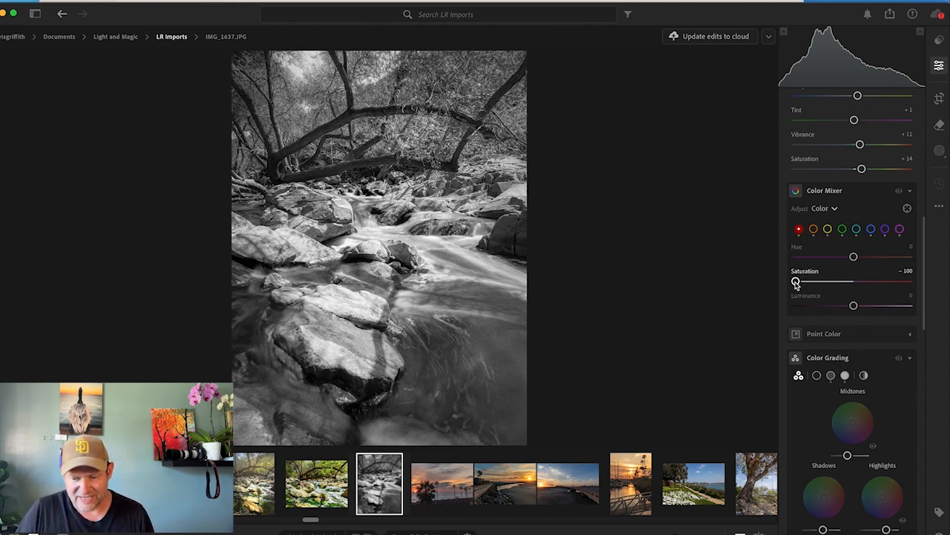
drag(796, 282, 776, 289)
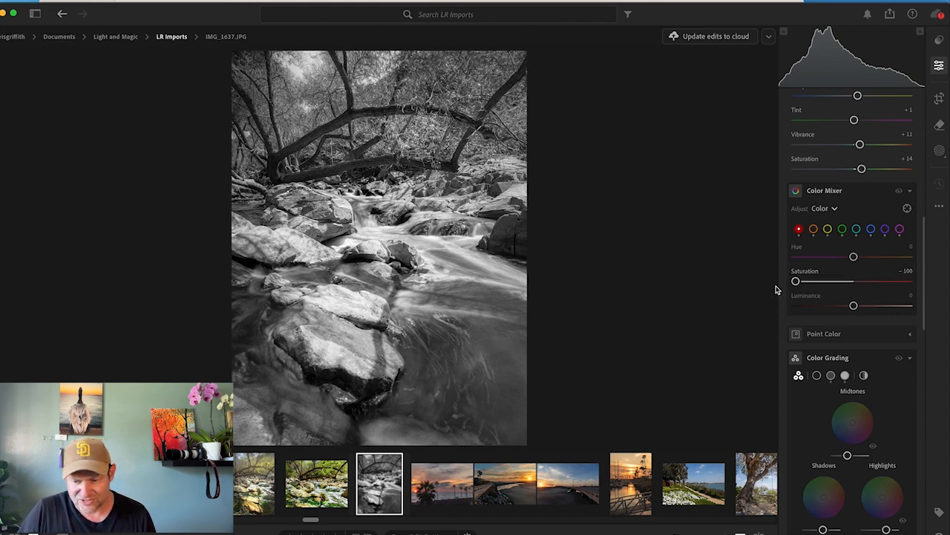
click(813, 229)
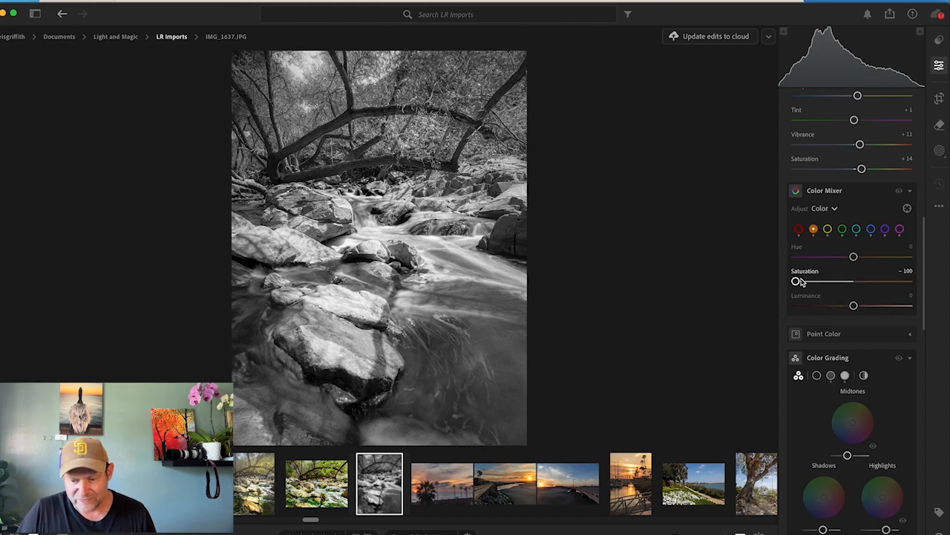
mouse_move(796, 282)
mouse_down()
mouse_move(829, 283)
mouse_move(807, 285)
mouse_move(834, 293)
mouse_move(851, 290)
mouse_move(796, 282)
mouse_move(882, 287)
mouse_move(796, 280)
mouse_move(861, 281)
mouse_move(795, 280)
mouse_move(894, 292)
mouse_move(789, 292)
mouse_up()
click(828, 231)
click(842, 229)
click(856, 230)
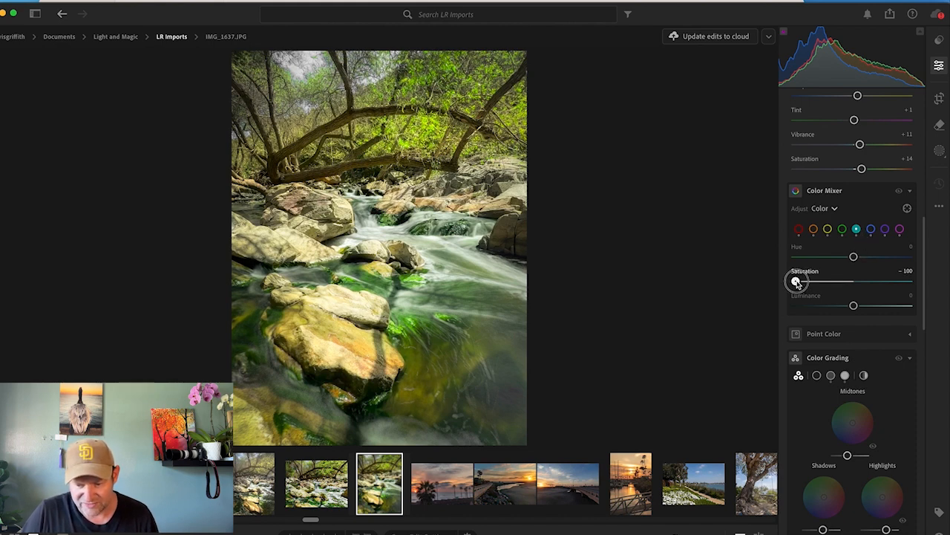
Restore the blue channel's saturation in the Color Mixer and try the purple and magenta channels
click(871, 229)
drag(853, 281, 779, 293)
click(885, 229)
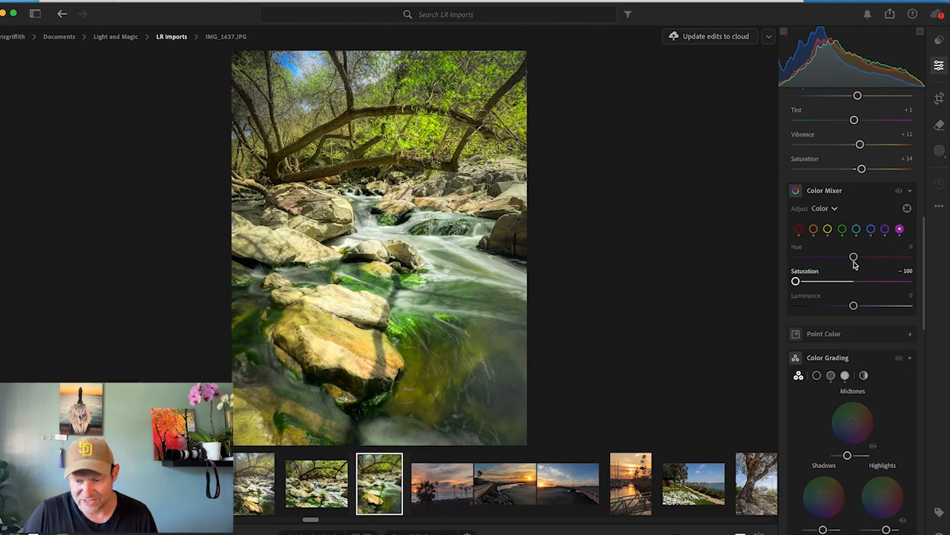
click(898, 230)
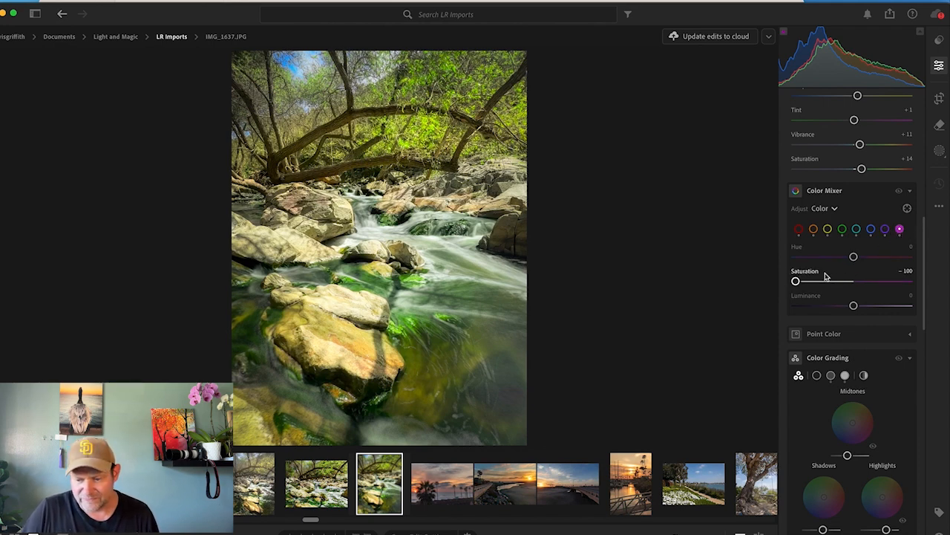
For the Color Mixer's yellow channel, set the luminance to −9 and the hue to +11
click(828, 230)
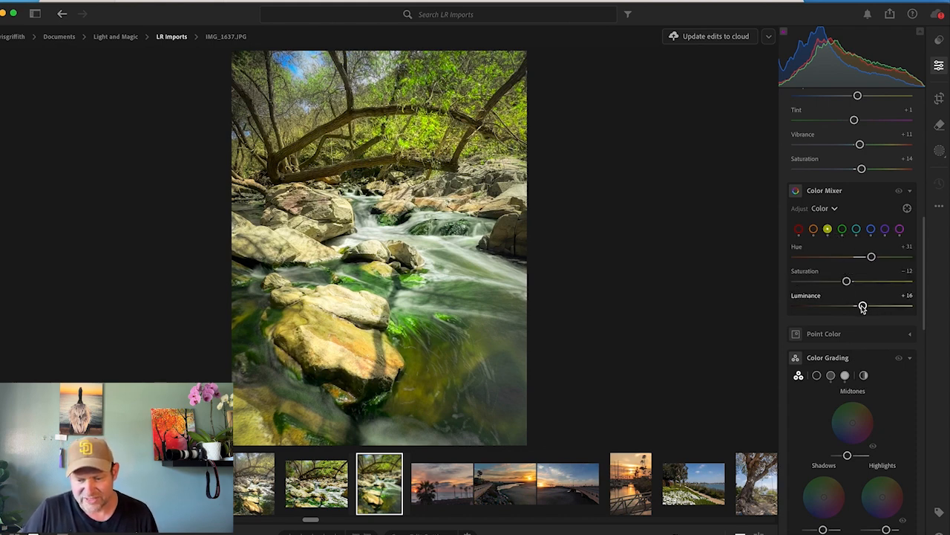
mouse_move(863, 307)
mouse_down()
mouse_move(835, 318)
mouse_move(861, 315)
mouse_move(848, 313)
mouse_up()
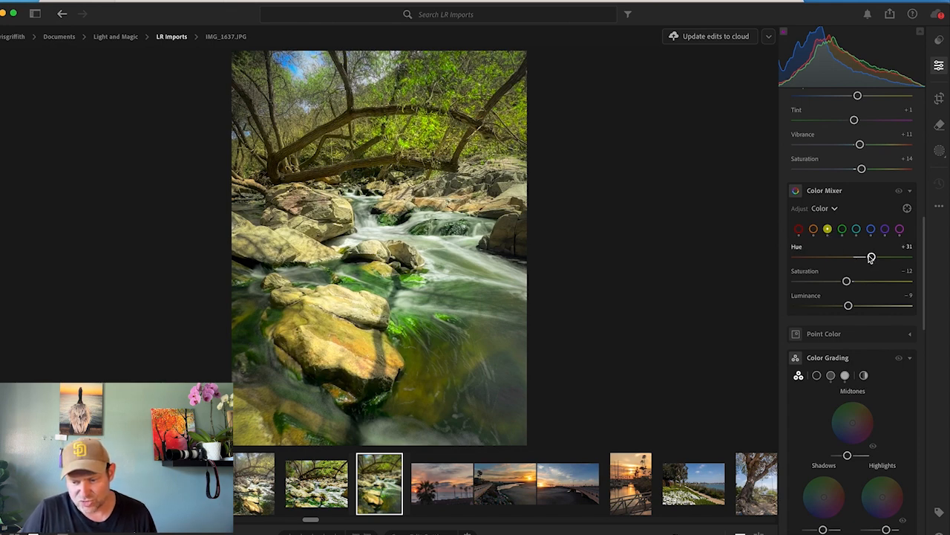
mouse_move(871, 257)
mouse_down()
mouse_move(888, 257)
mouse_move(814, 267)
mouse_move(858, 269)
mouse_up()
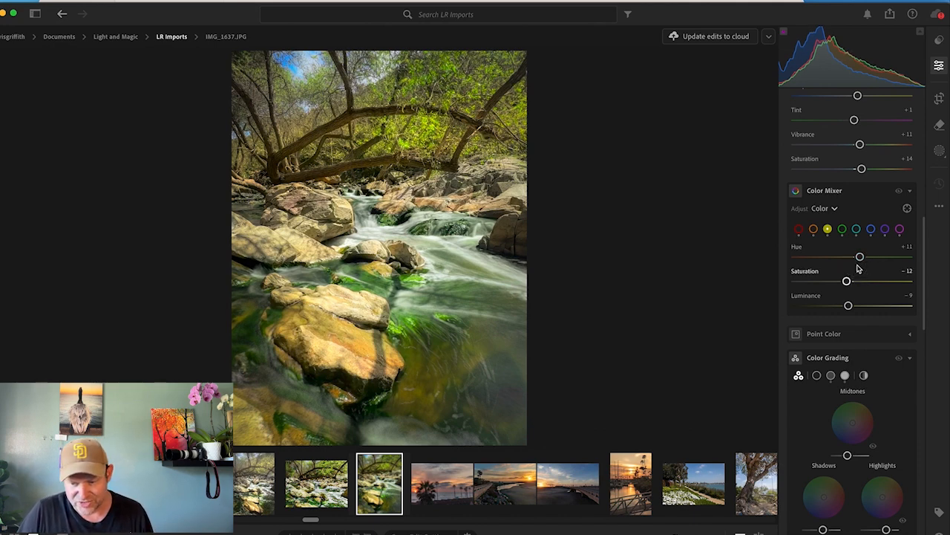
For the Color Mixer's green channel, set the luminance to +15, the saturation to +4 and the hue to +25
click(843, 230)
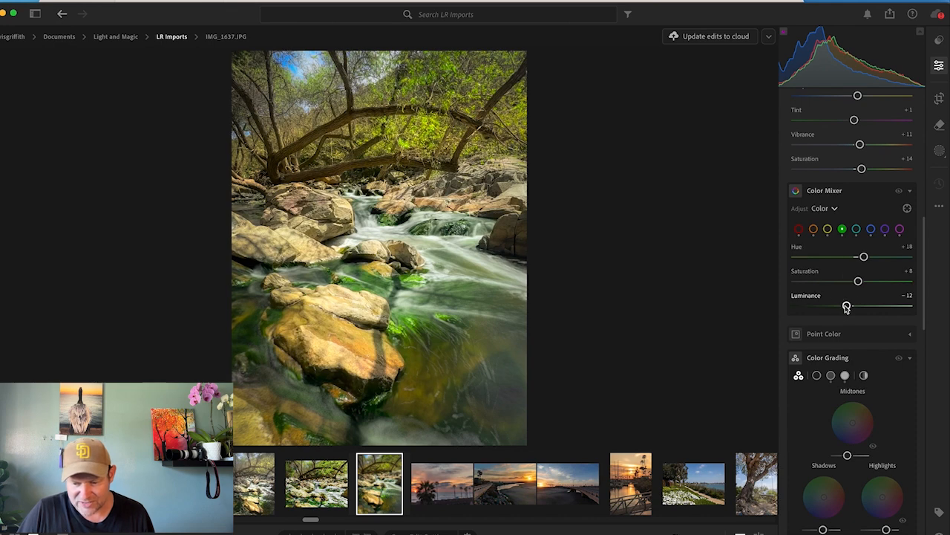
drag(846, 307, 861, 322)
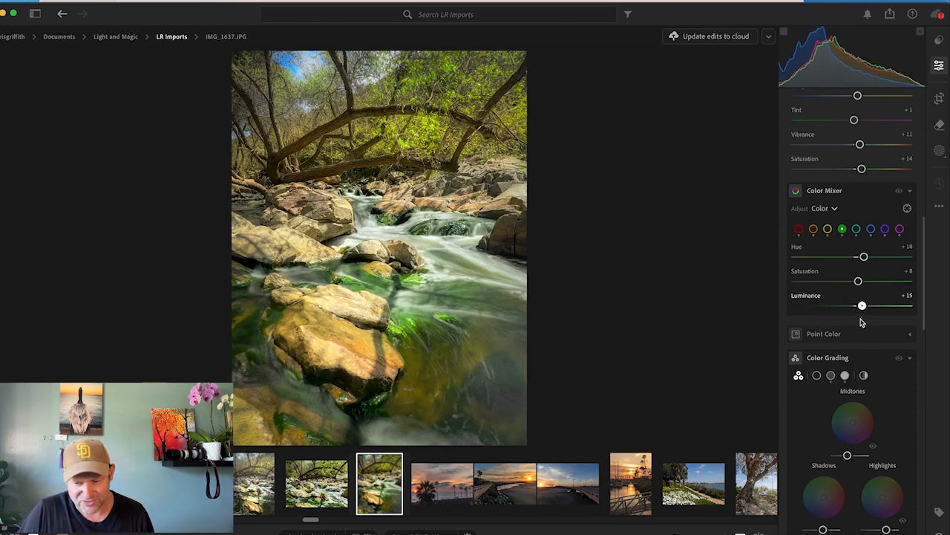
drag(858, 280, 869, 265)
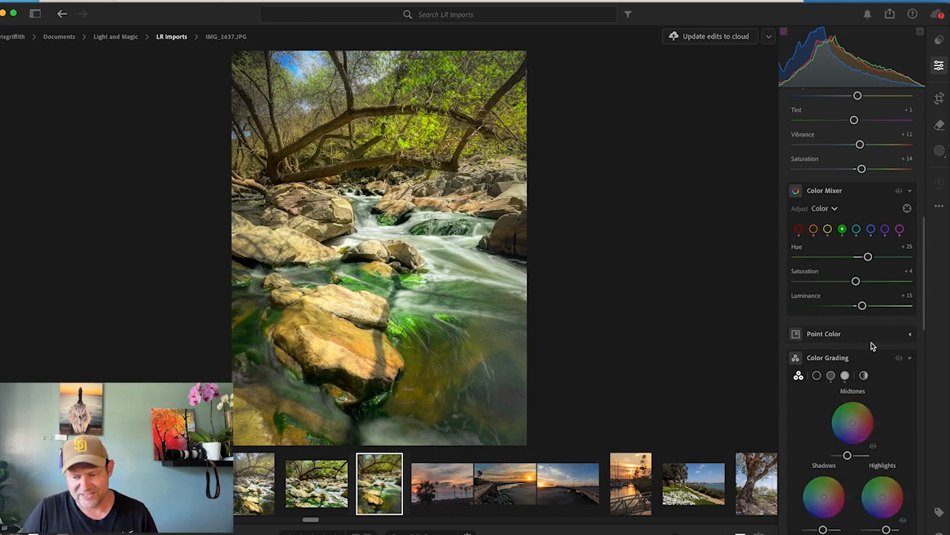
scroll(861, 323, up, 10)
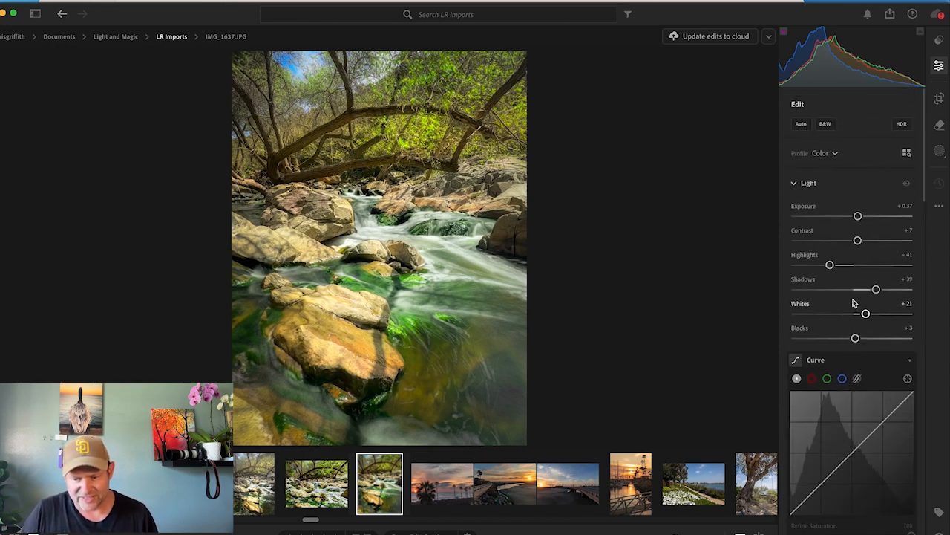
scroll(853, 303, down, 5)
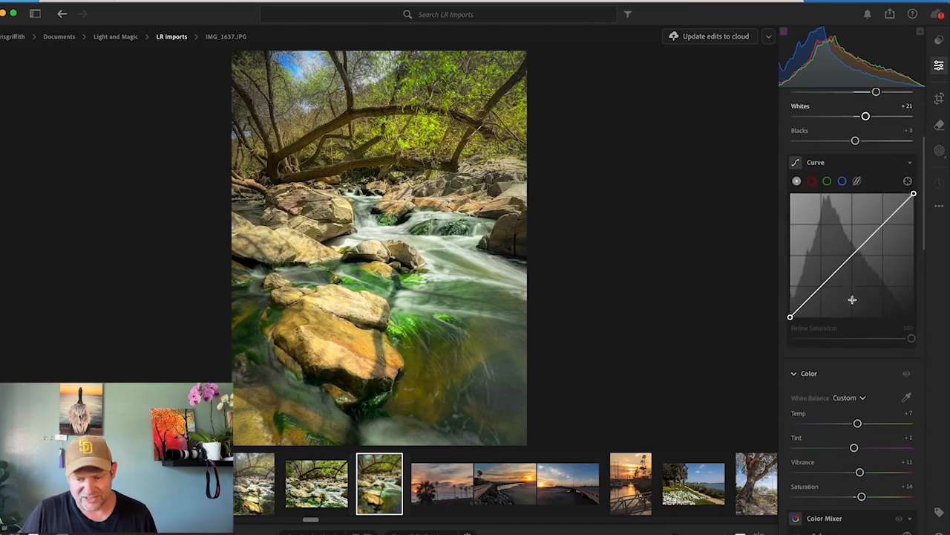